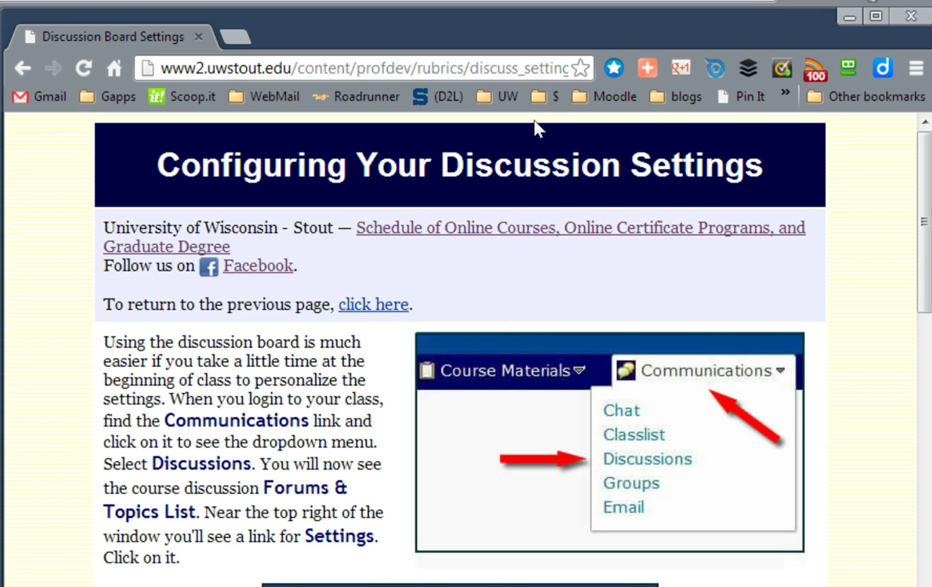
Scroll the guide to the Discussions Settings screenshot with Threaded View circled
scroll(571, 81, "down", 2)
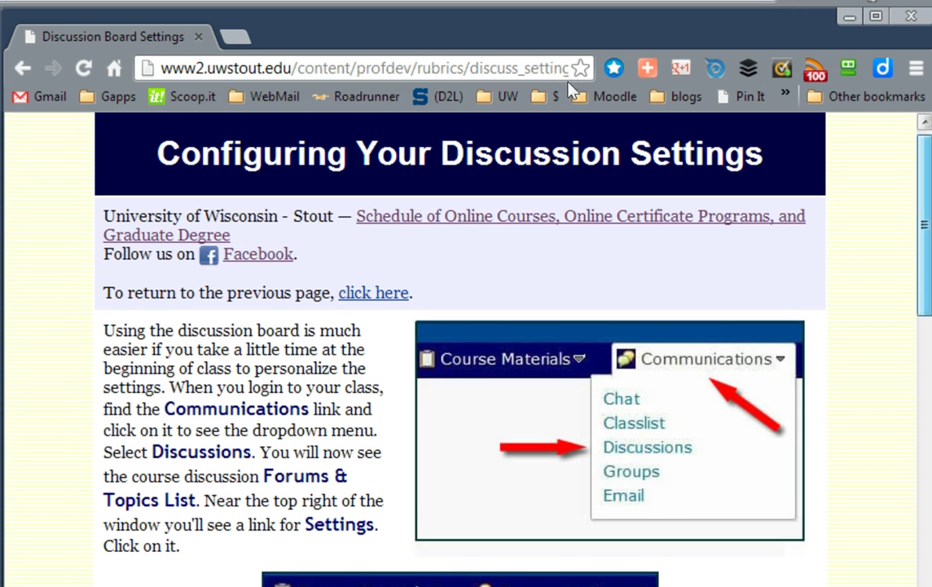
scroll(562, 130, "down", 4)
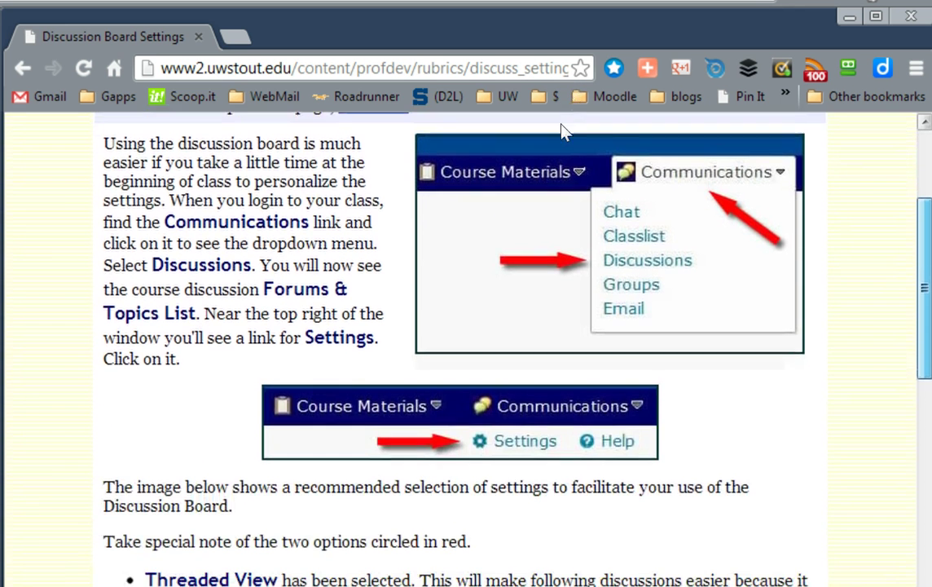
scroll(561, 151, "down", 4)
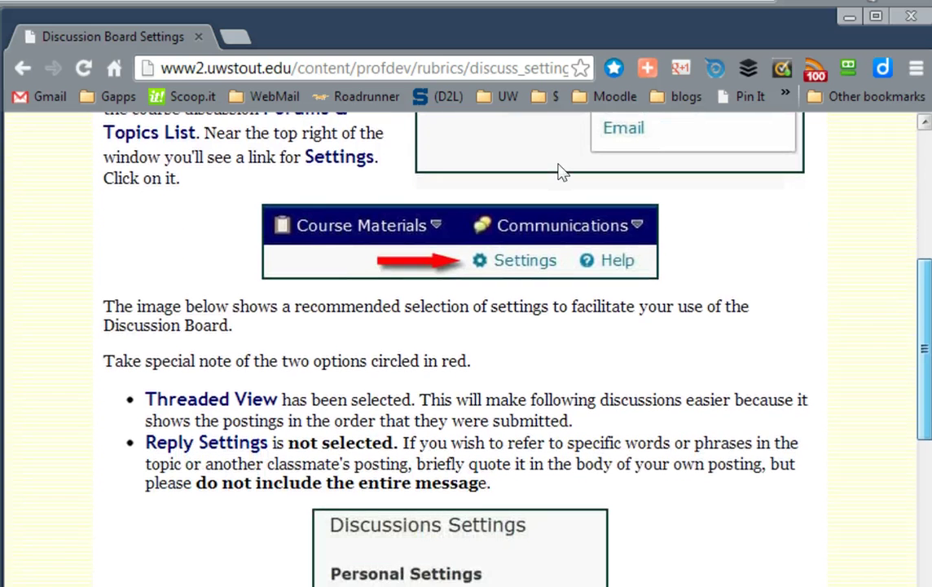
scroll(560, 175, "up", 1)
scroll(560, 177, "down", 1)
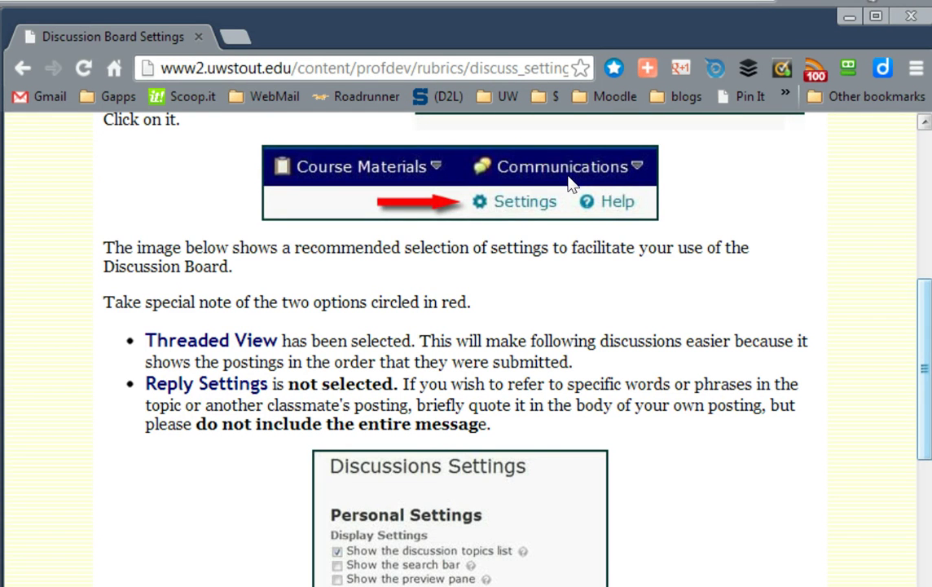
scroll(571, 186, "down", 1)
scroll(570, 186, "down", 3)
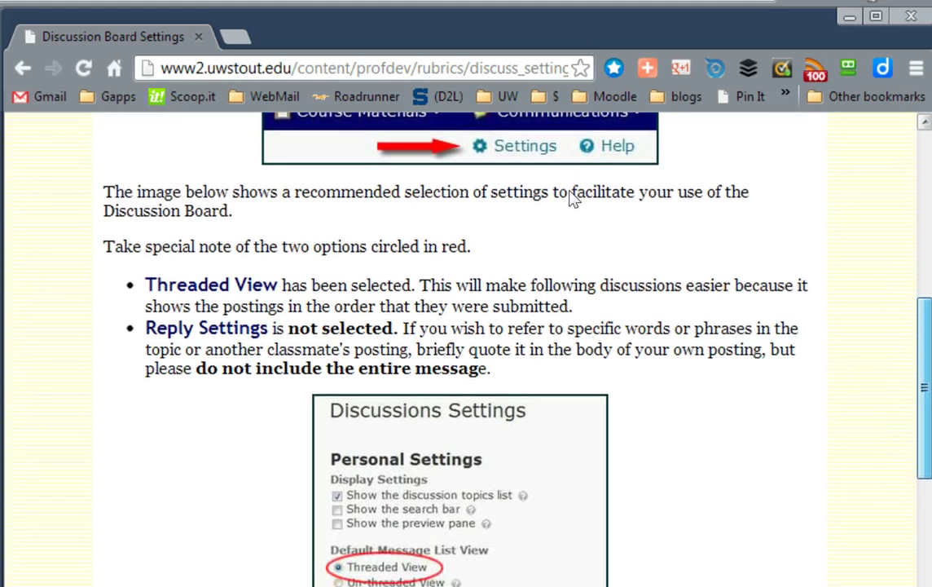
scroll(571, 216, "down", 1)
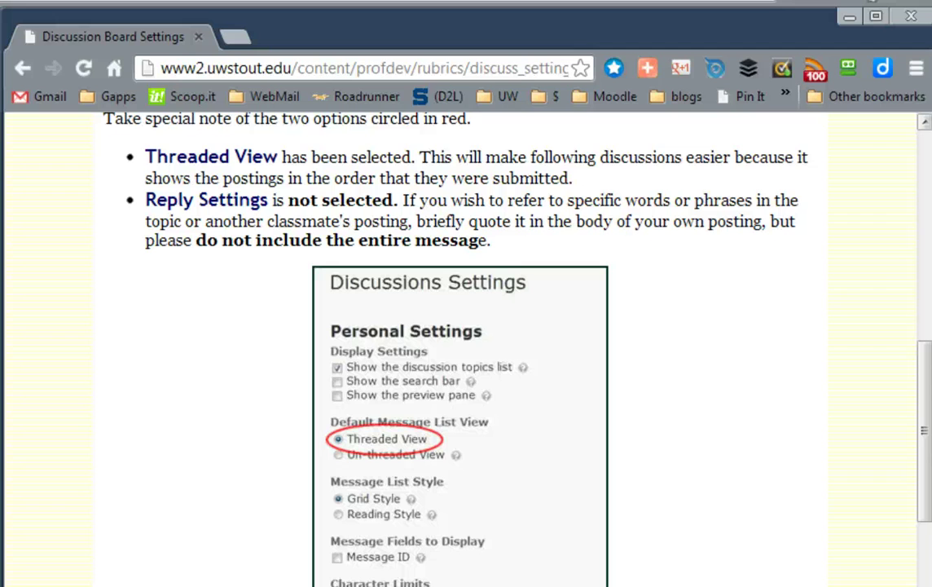
Scroll down through the recommended Discussions Settings screenshot to the Save button
scroll(568, 227, "up", 1)
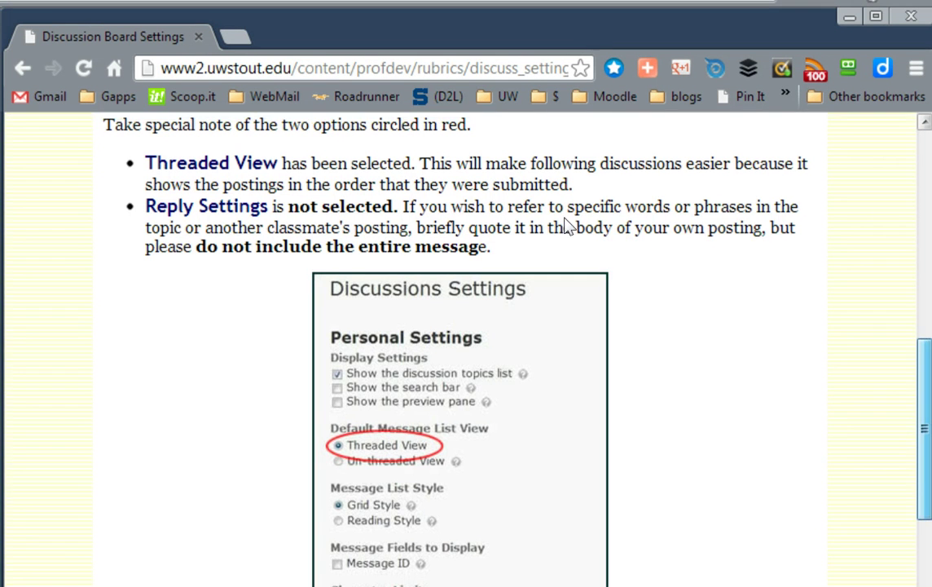
scroll(567, 228, "down", 3)
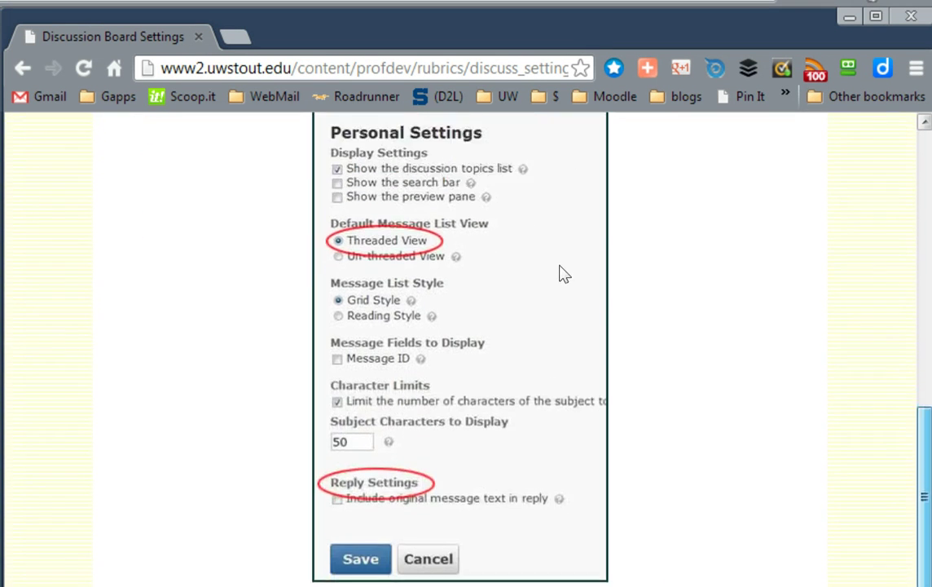
scroll(559, 275, "down", 1)
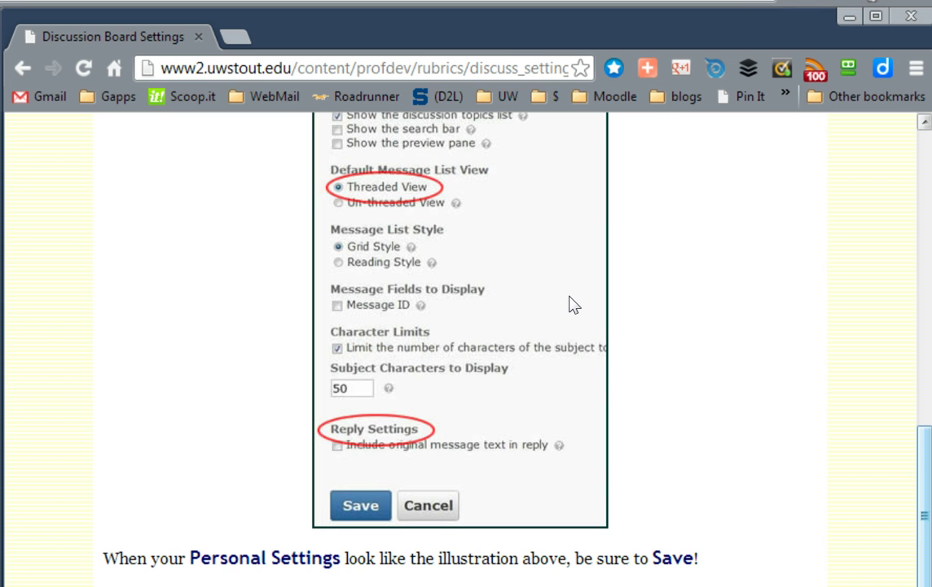
scroll(570, 303, "up", 1)
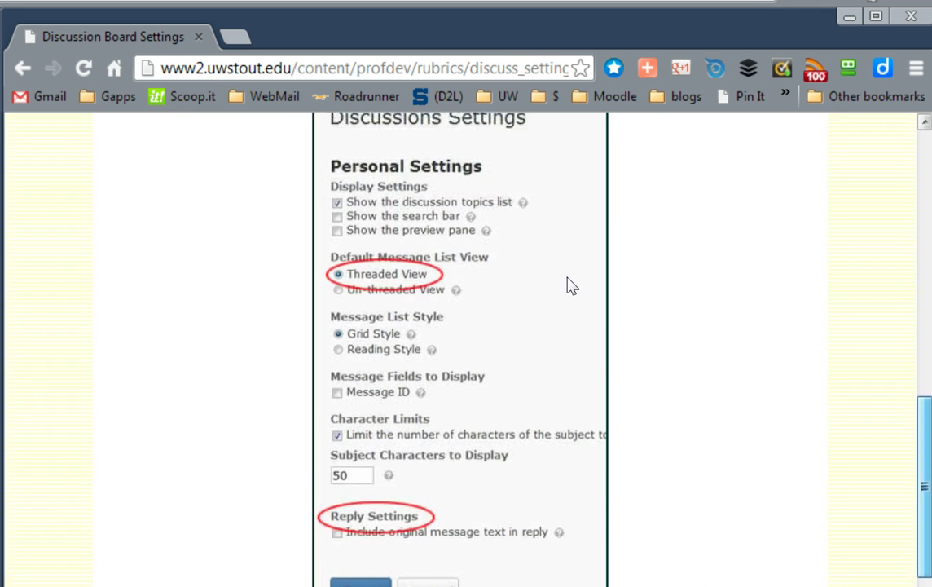
scroll(571, 285, "up", 2)
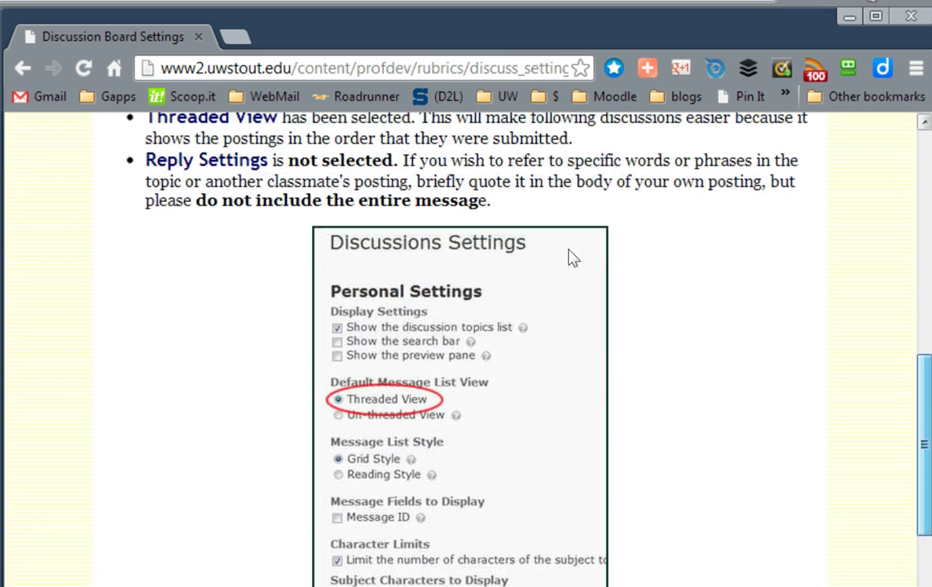
scroll(573, 256, "up", 1)
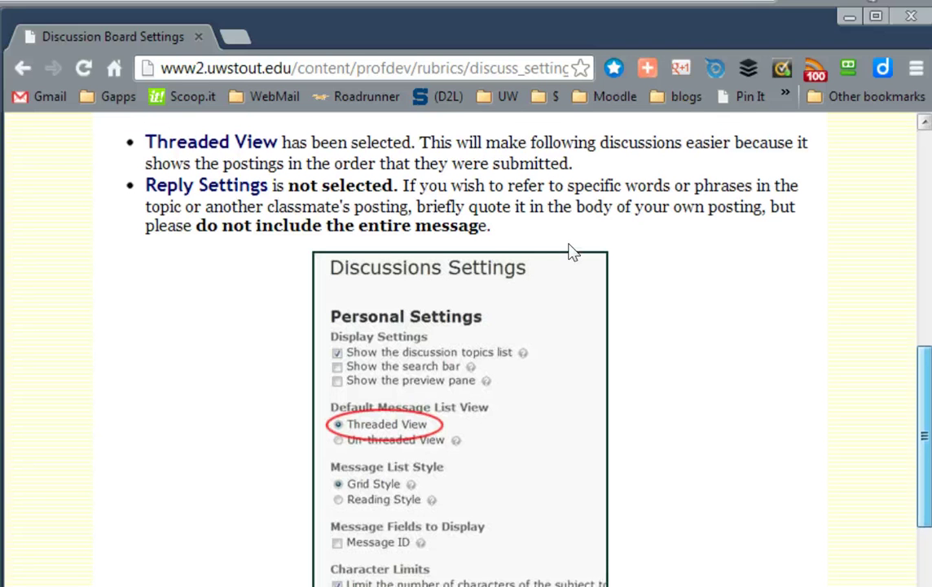
scroll(573, 253, "down", 1)
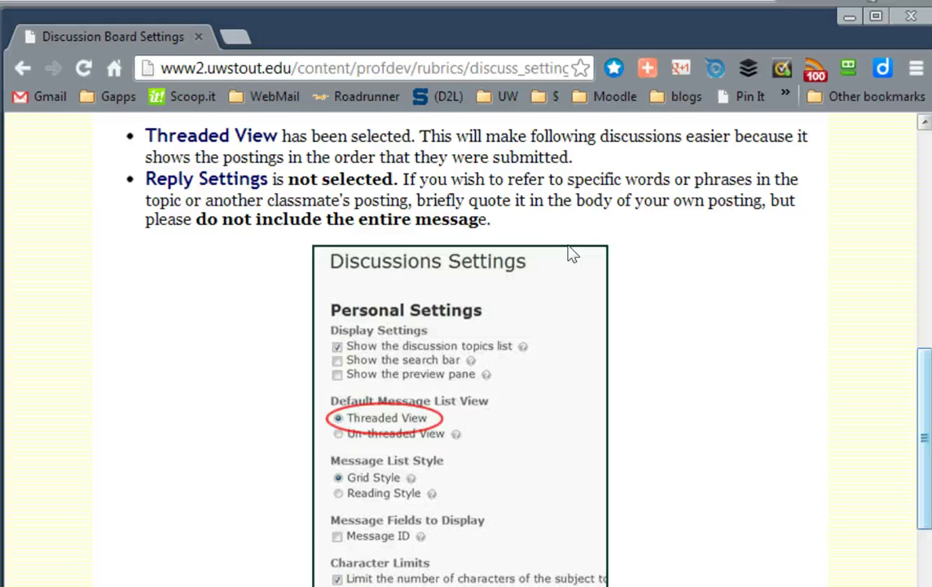
scroll(568, 260, "down", 1)
scroll(568, 268, "down", 3)
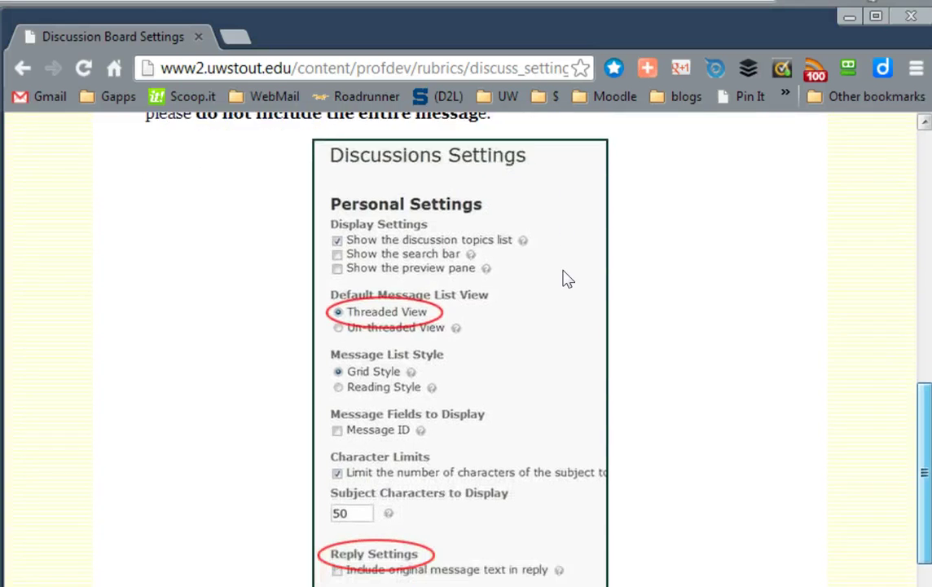
scroll(562, 308, "down", 1)
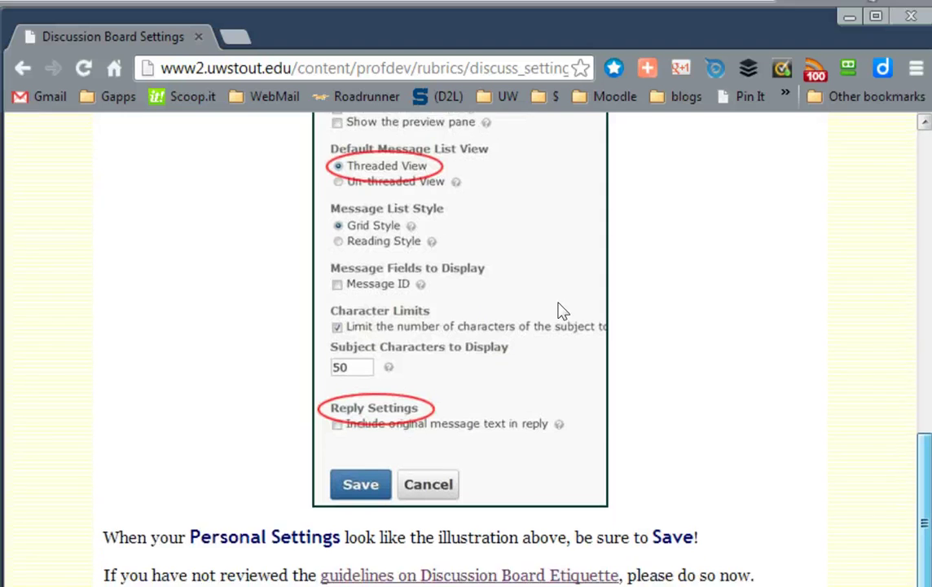
Scroll back up to the Communications menu image and Settings link instructions
scroll(562, 308, "up", 1)
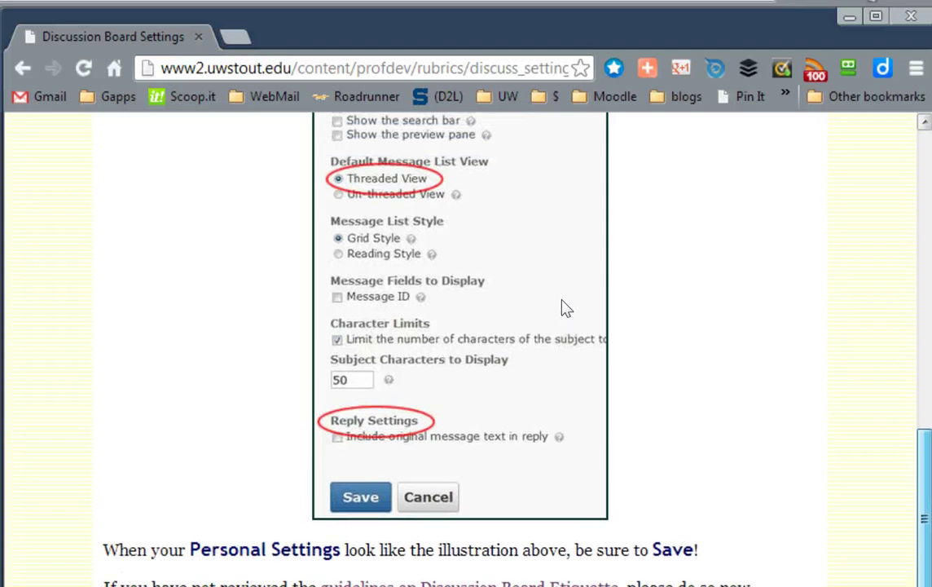
scroll(566, 301, "up", 1)
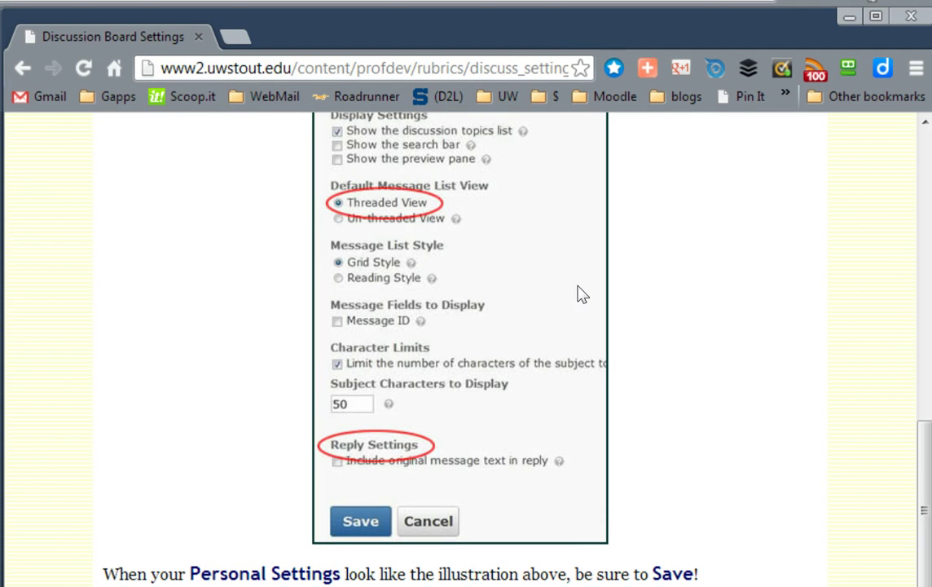
scroll(566, 301, "down", 2)
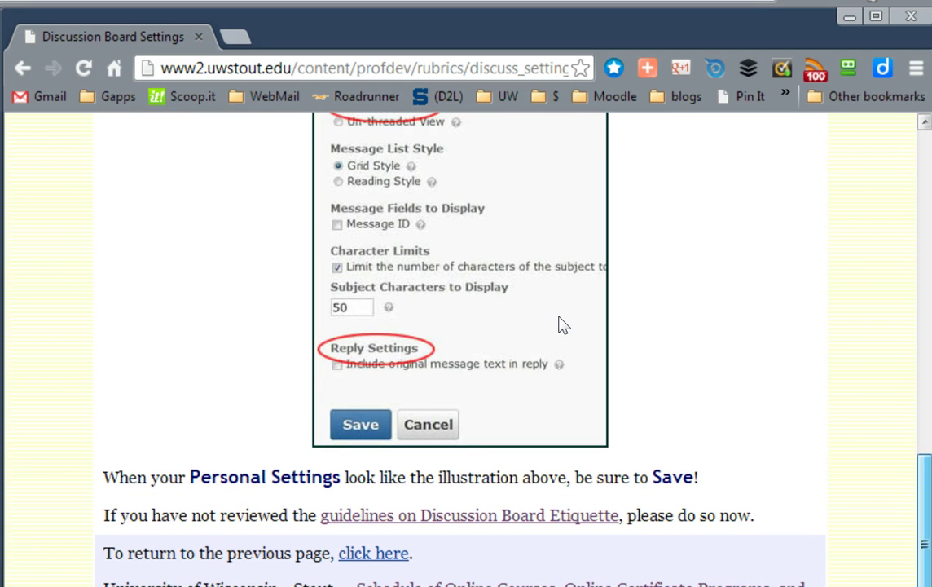
scroll(562, 312, "up", 3)
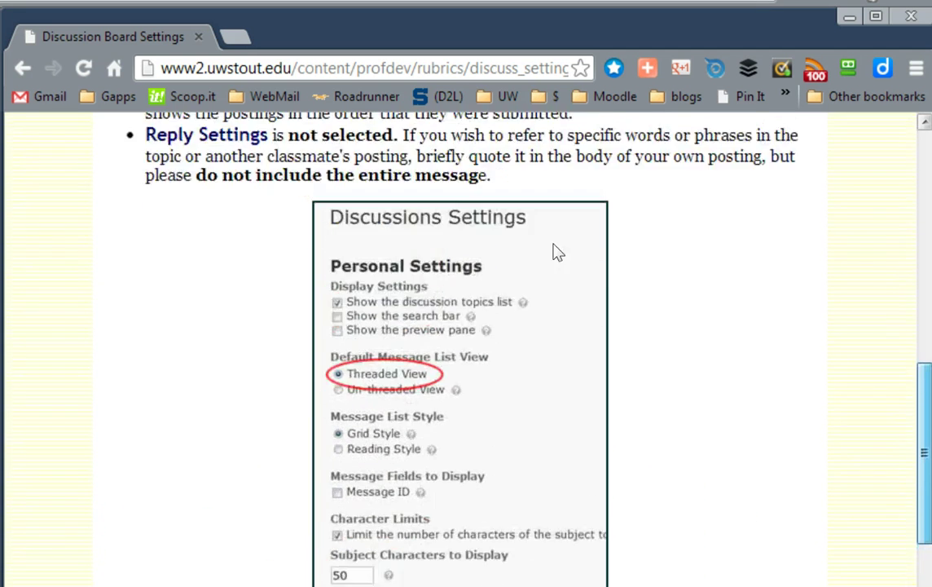
scroll(554, 252, "up", 5)
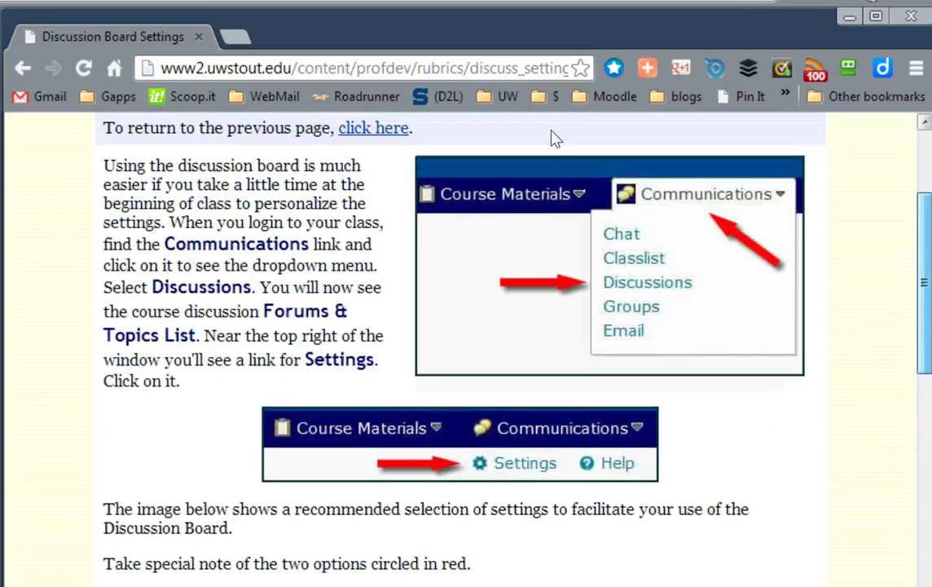
Scroll up the page to reach the D2L Q&A: The Collaborative Brain topic
scroll(555, 134, "up", 2)
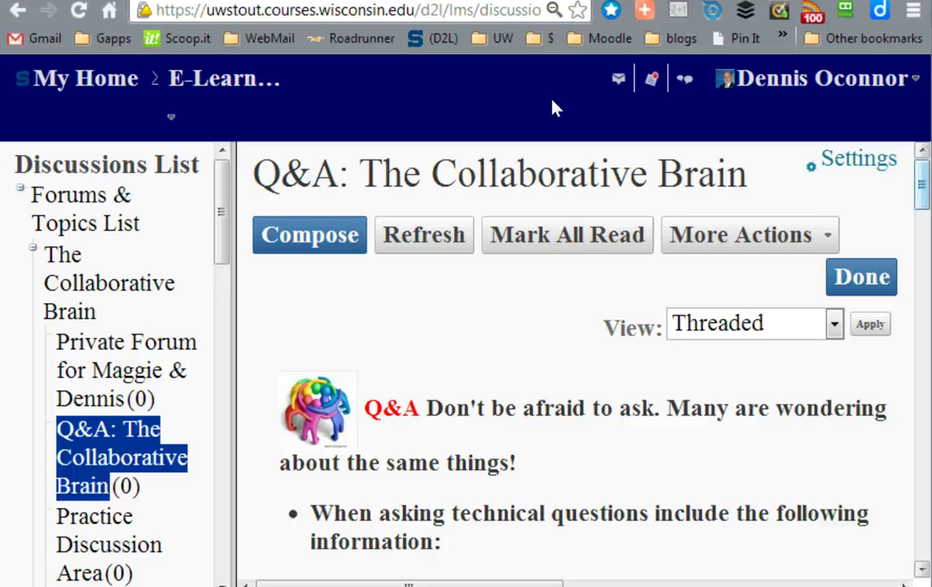
Scroll down the Q&A topic's threads, reviewing replies nested under each original post, then return up
scroll(553, 109, "down", 3)
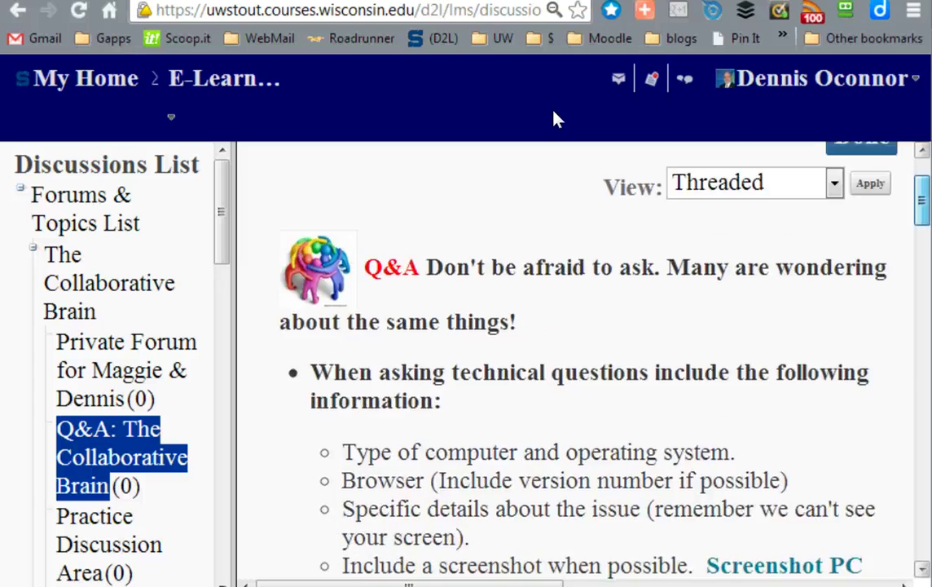
scroll(553, 128, "down", 5)
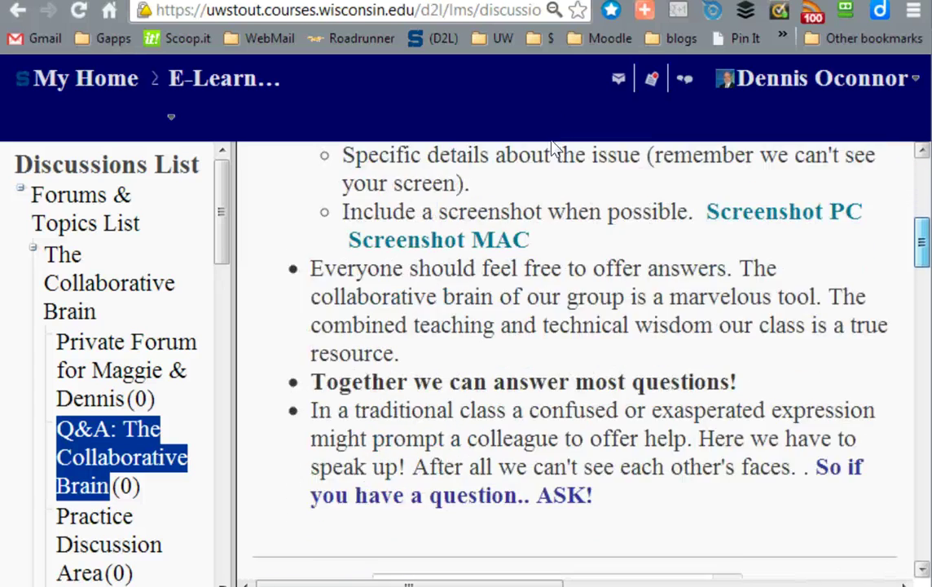
scroll(553, 155, "down", 3)
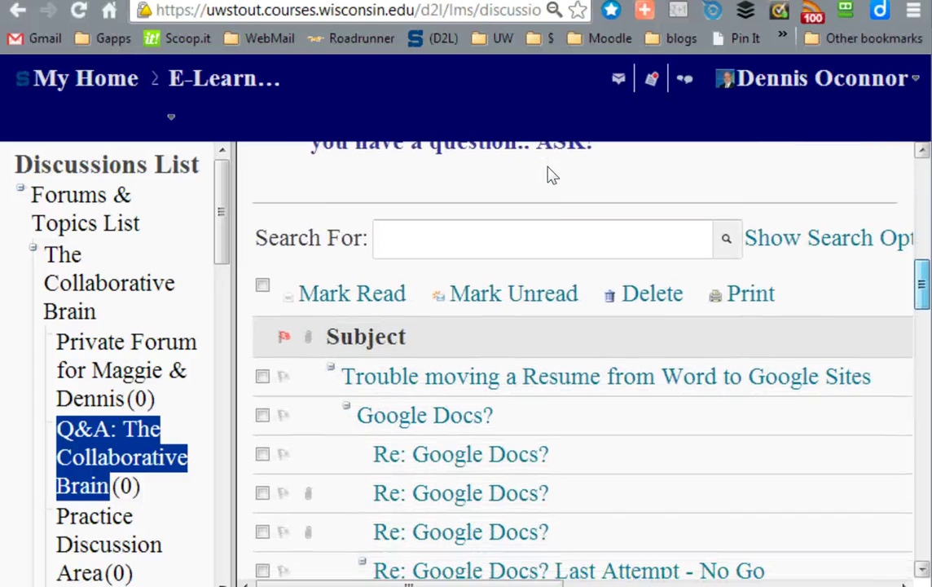
scroll(552, 179, "down", 1)
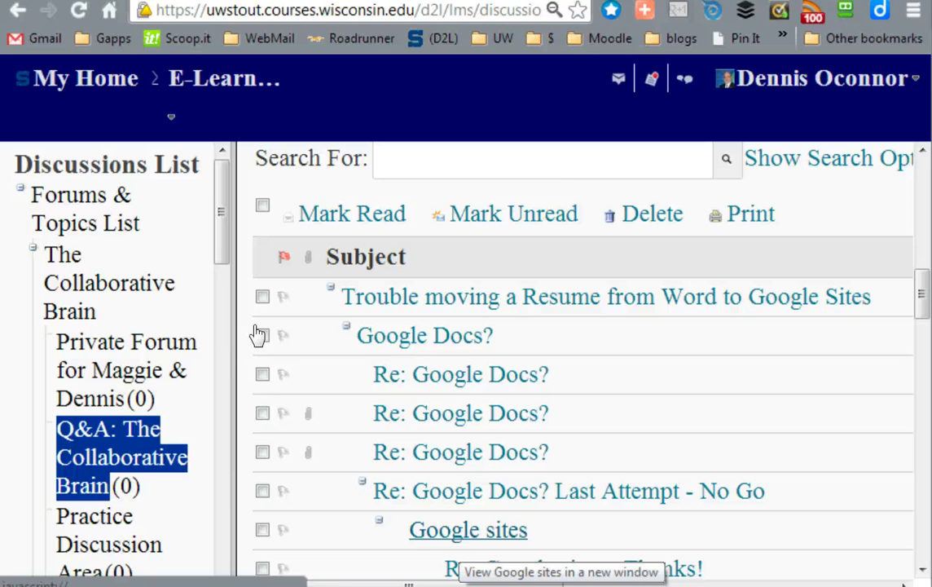
scroll(551, 171, "down", 3)
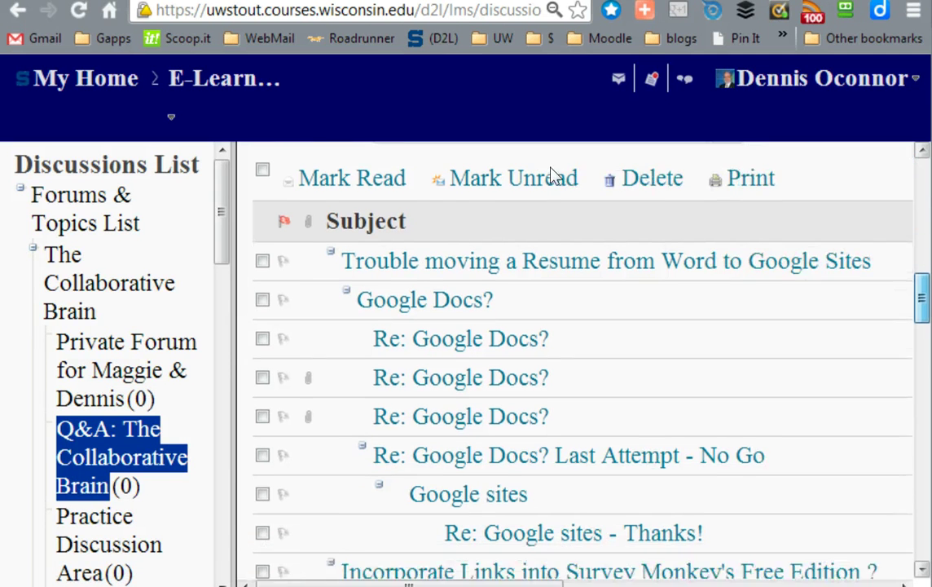
scroll(552, 185, "down", 1)
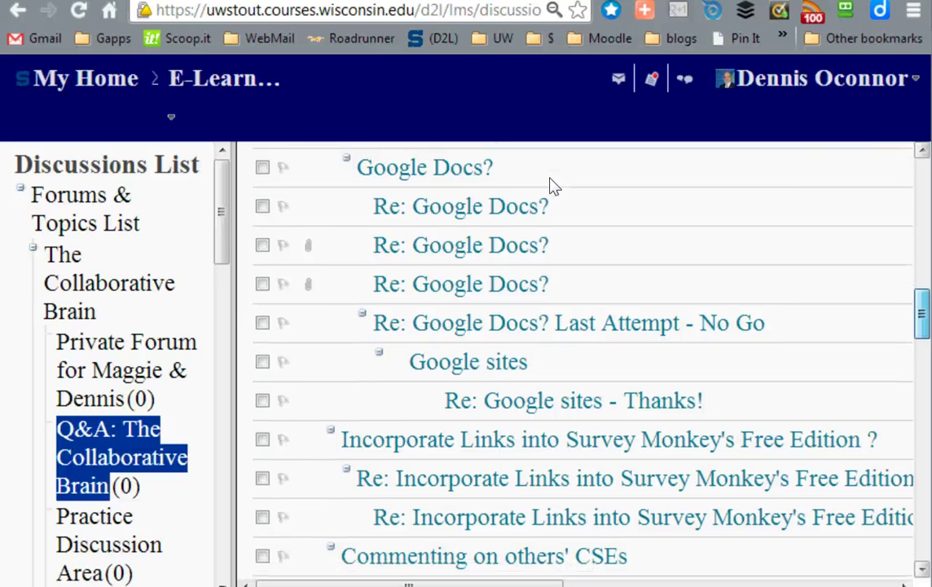
scroll(551, 183, "down", 1)
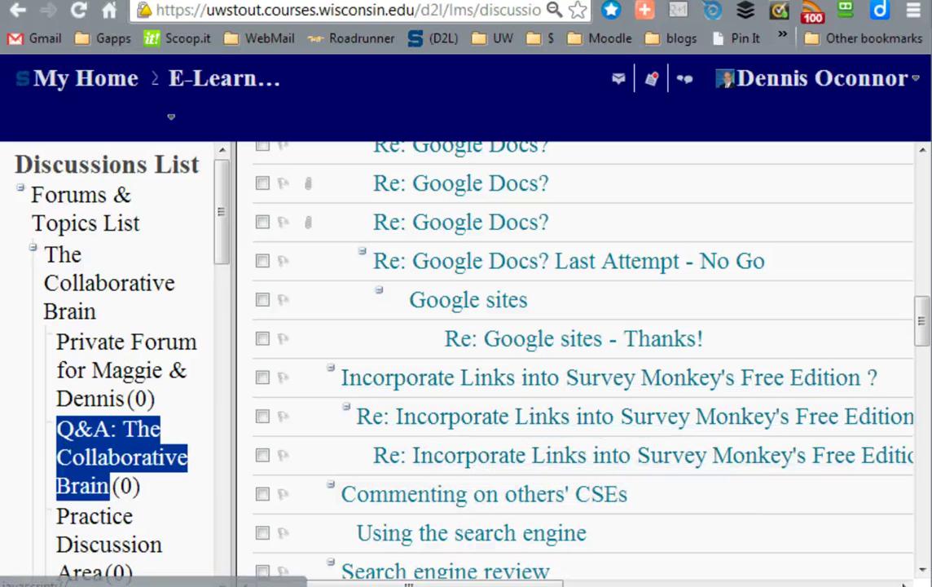
scroll(548, 193, "down", 1)
scroll(546, 197, "down", 3)
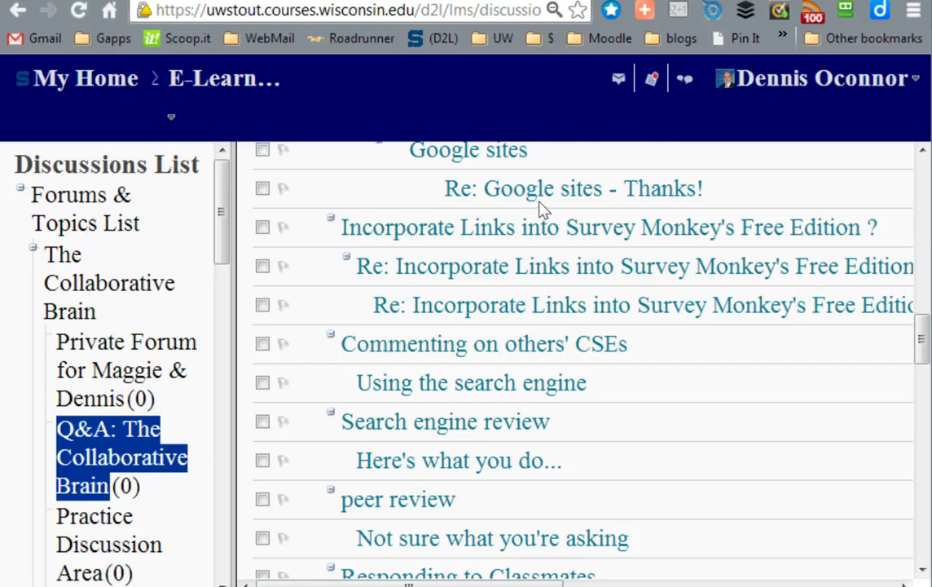
scroll(546, 209, "down", 1)
scroll(546, 210, "down", 2)
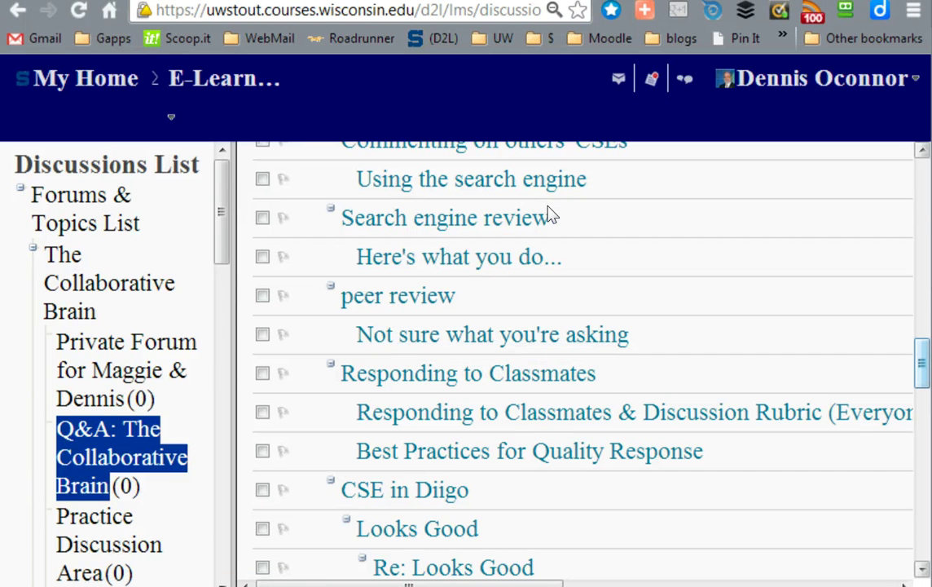
scroll(548, 214, "down", 1)
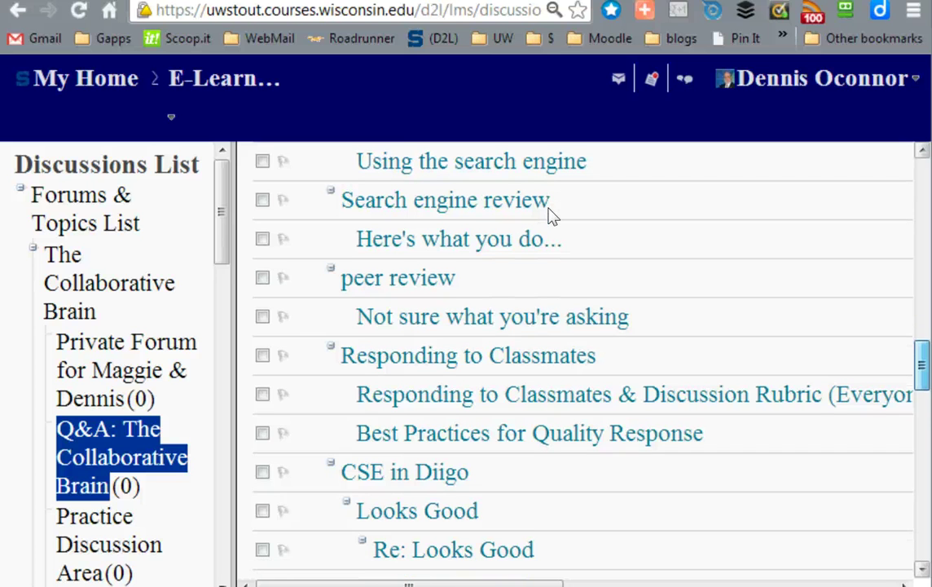
scroll(548, 214, "down", 5)
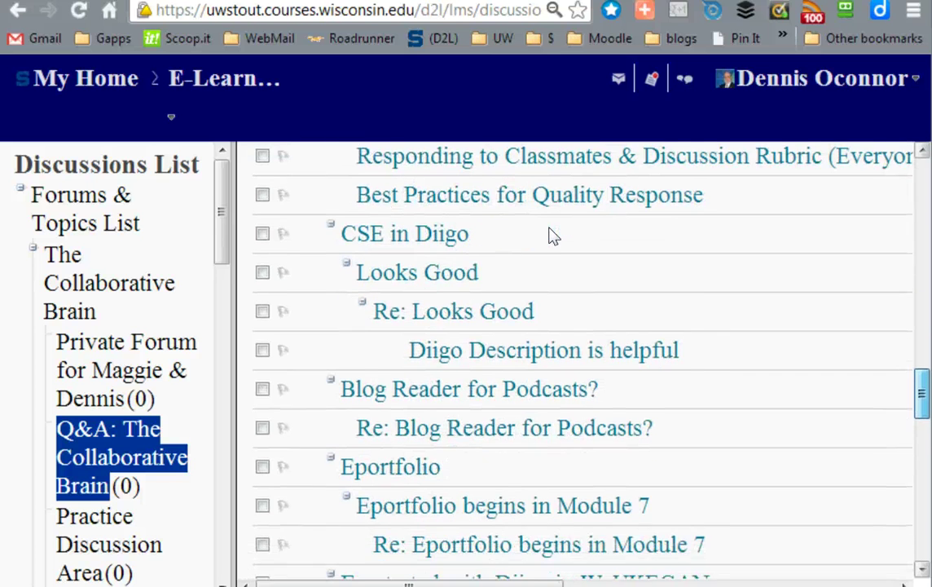
scroll(548, 237, "down", 4)
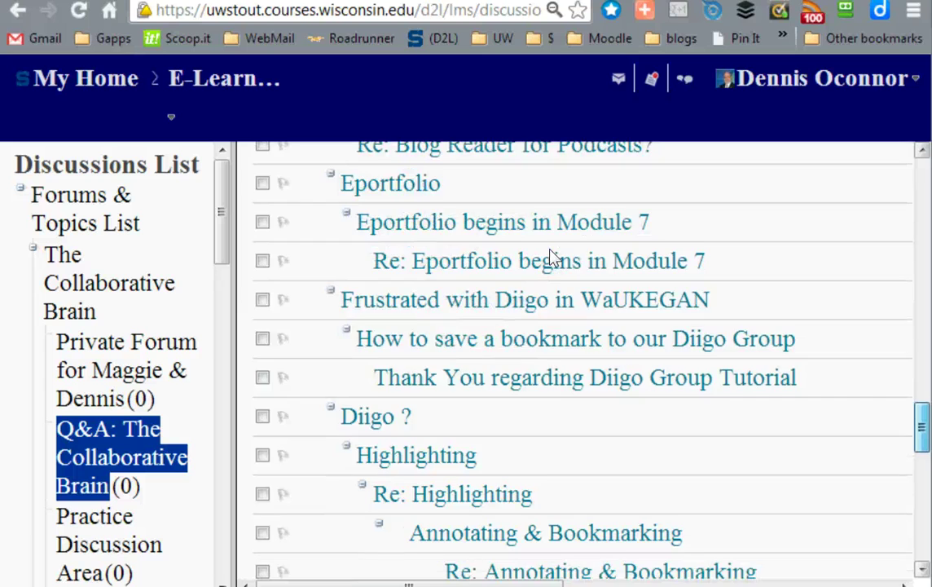
scroll(551, 258, "down", 3)
scroll(551, 267, "up", 16)
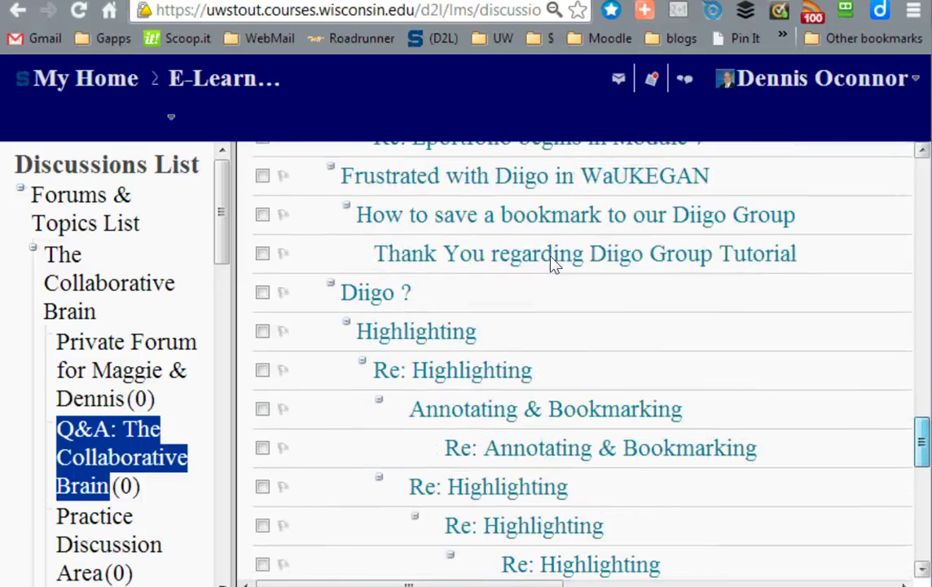
scroll(551, 180, "up", 10)
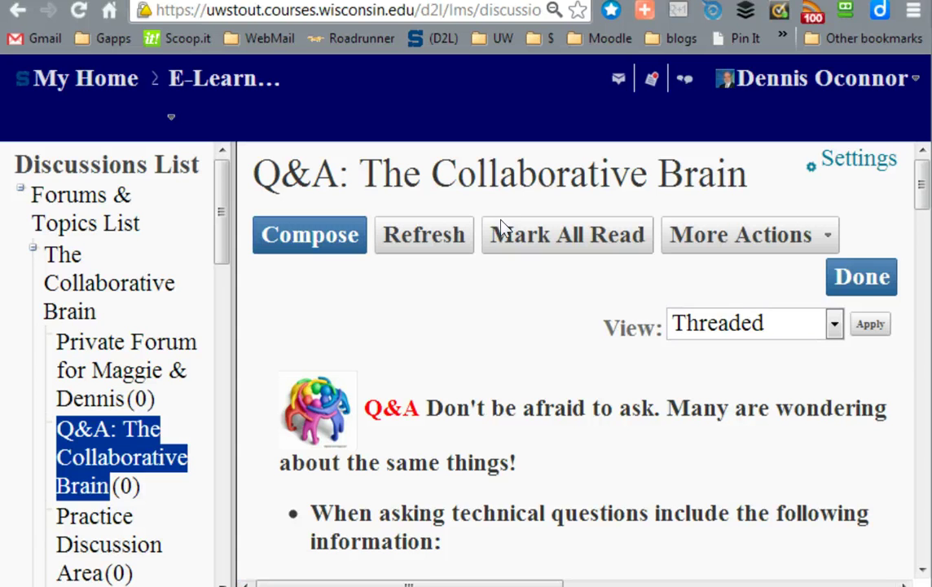
Set the topic's View to Unthreaded All Messages and apply it
key("alt+Down")
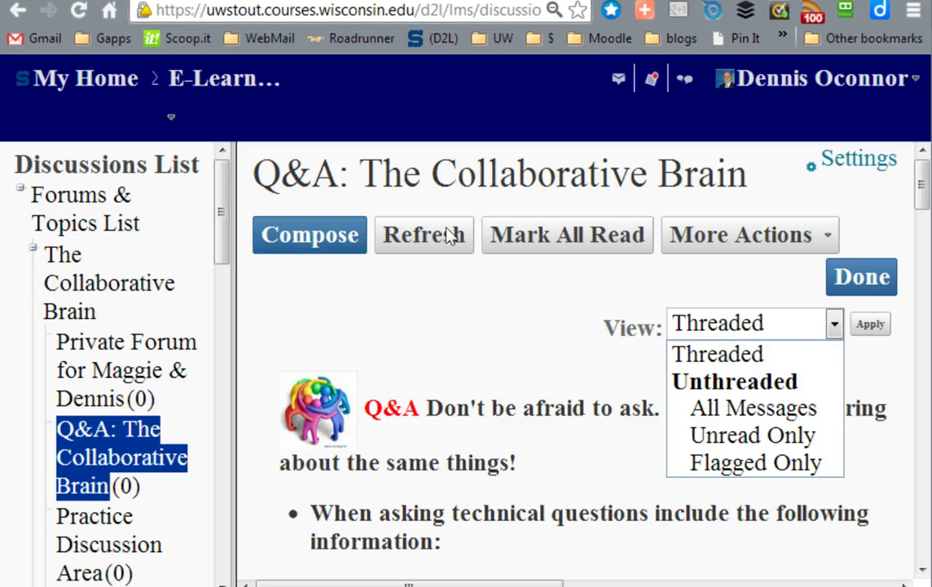
key("Down")
key("Down")
key("Up")
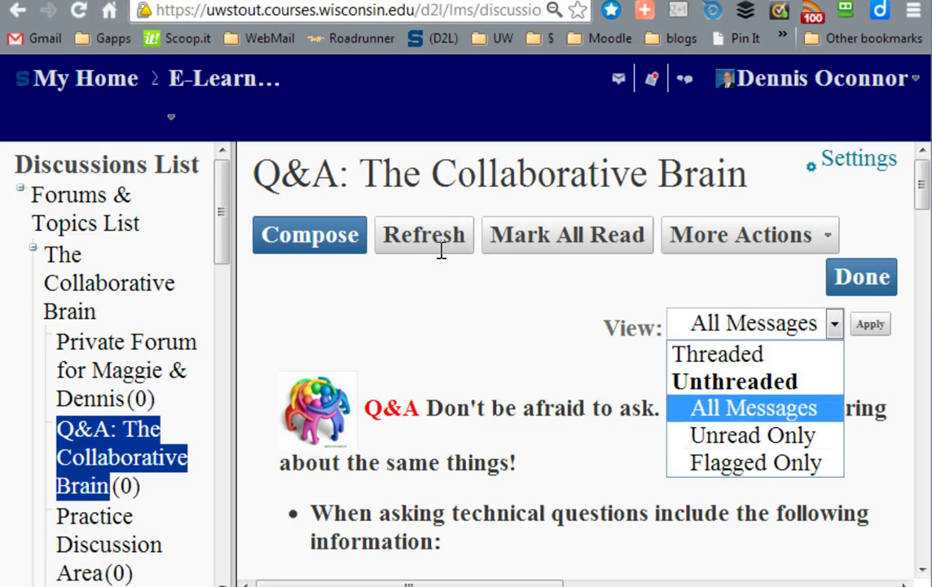
key("Return")
key("Tab")
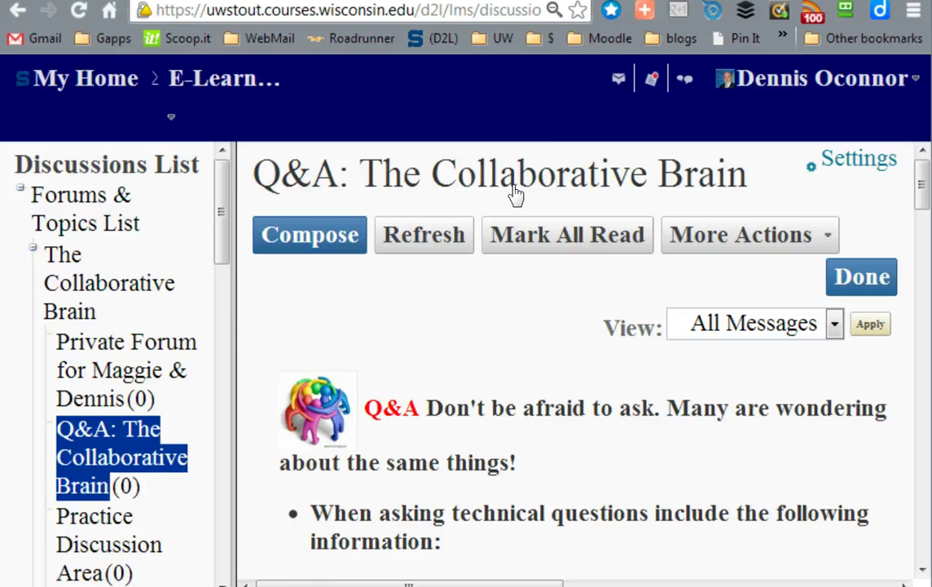
key("Return")
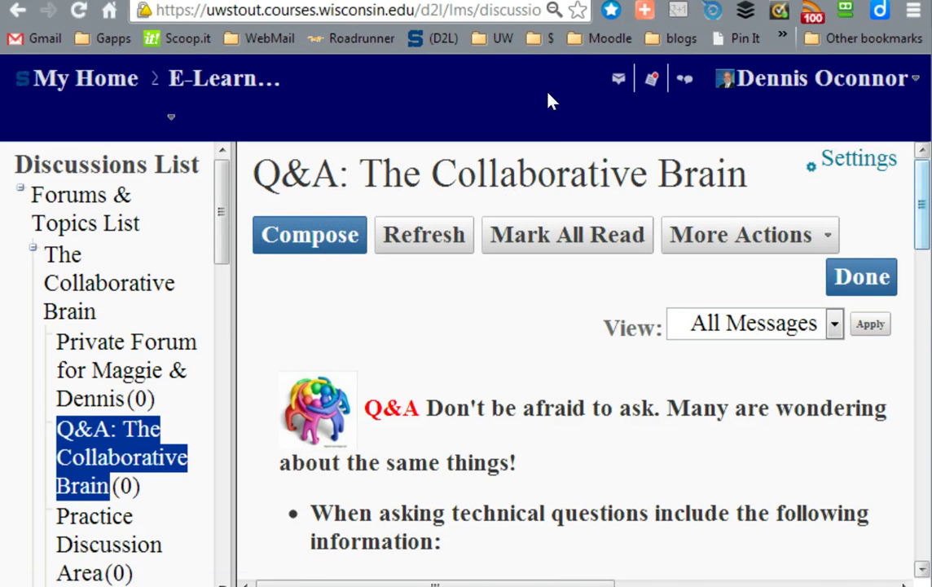
Scroll through the flat list of all posts and replies, then back up
scroll(548, 95, "down", 5)
scroll(539, 175, "down", 6)
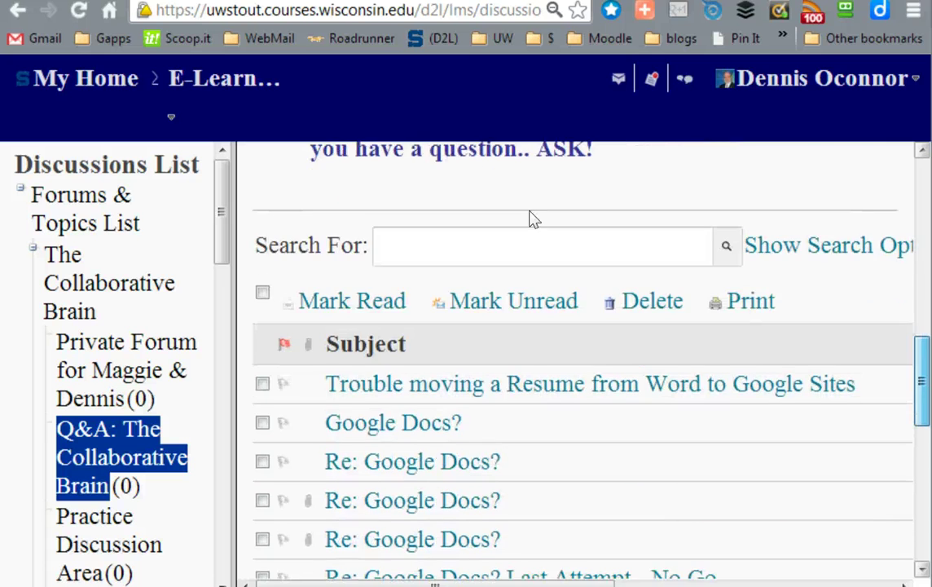
scroll(525, 253, "down", 2)
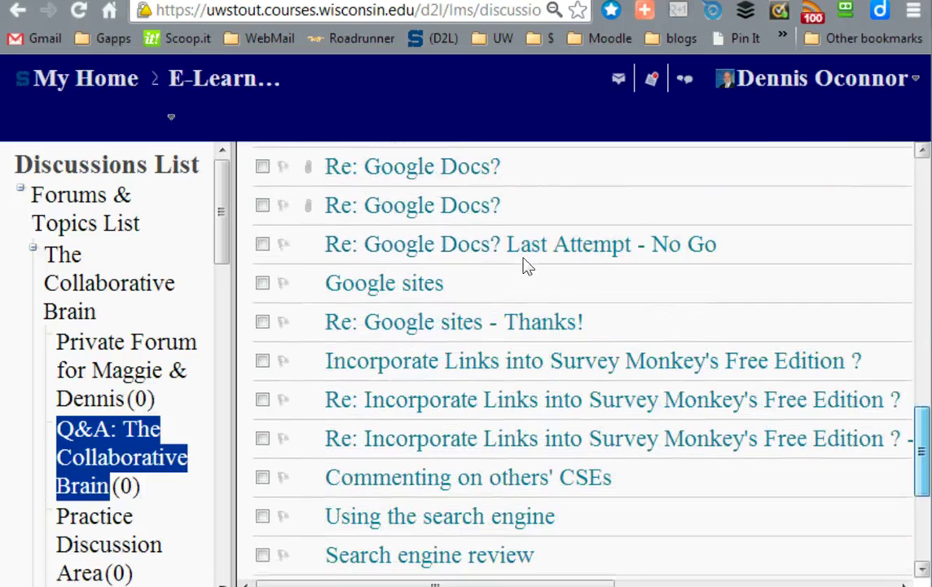
scroll(525, 268, "down", 3)
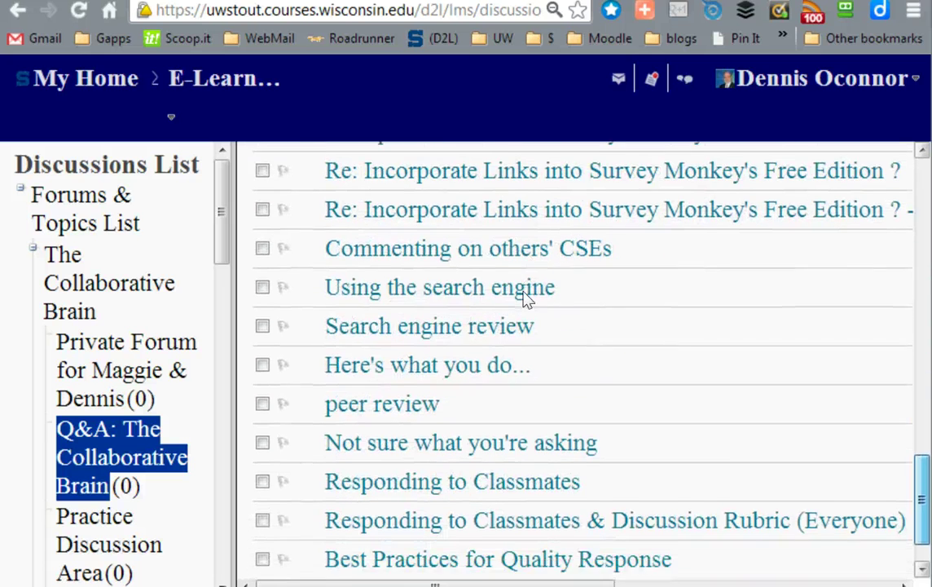
scroll(525, 301, "down", 1)
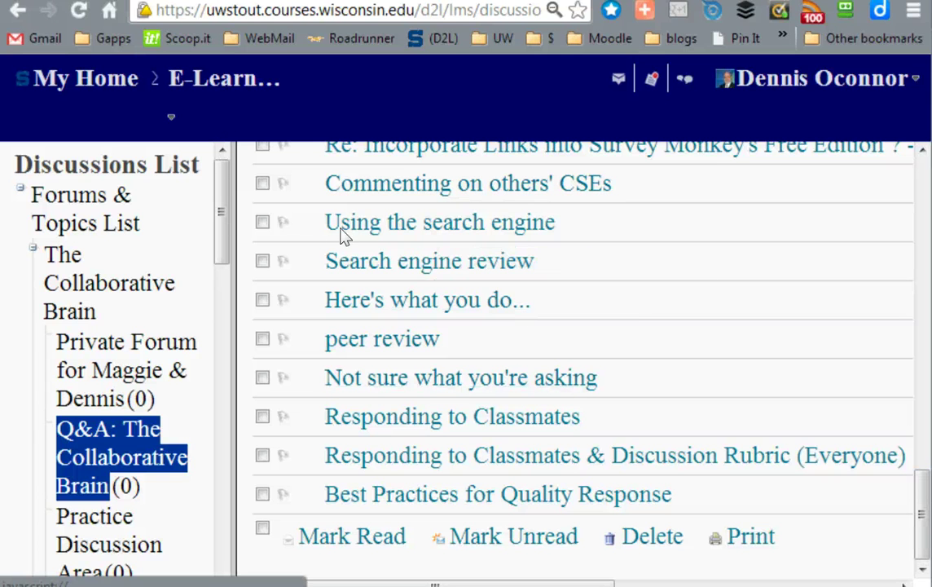
scroll(552, 316, "up", 10)
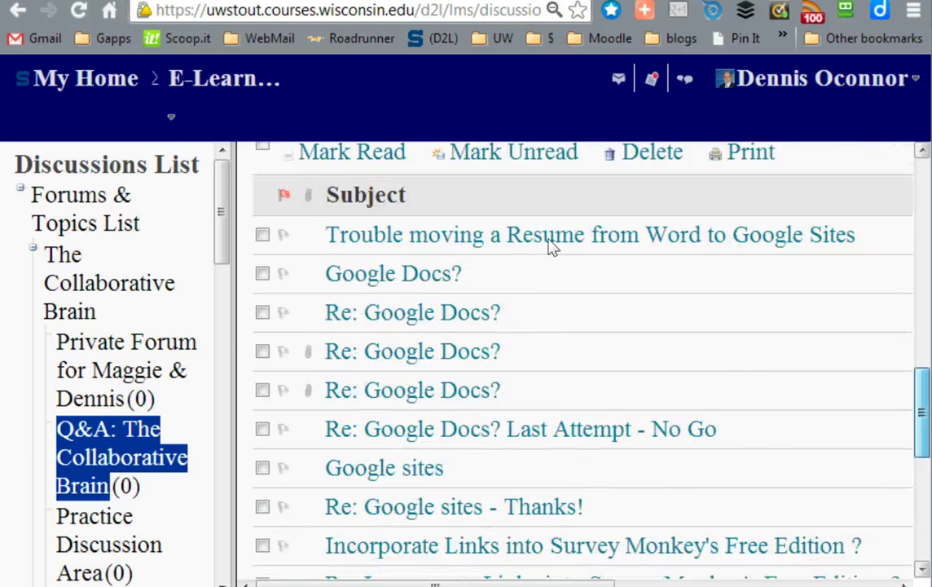
scroll(552, 167, "up", 5)
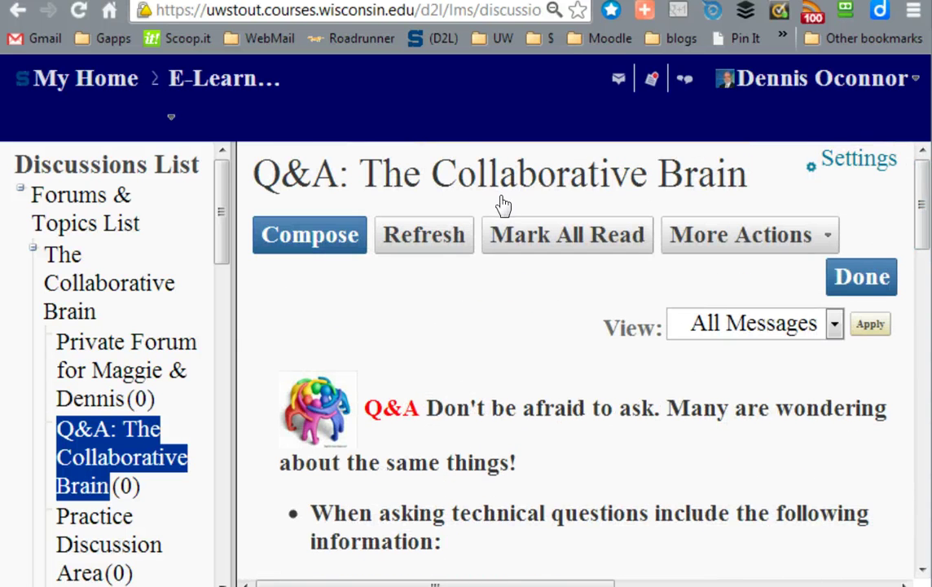
Switch the View back to Threaded and scroll down to the nested message list
key("alt+Down")
key("Up")
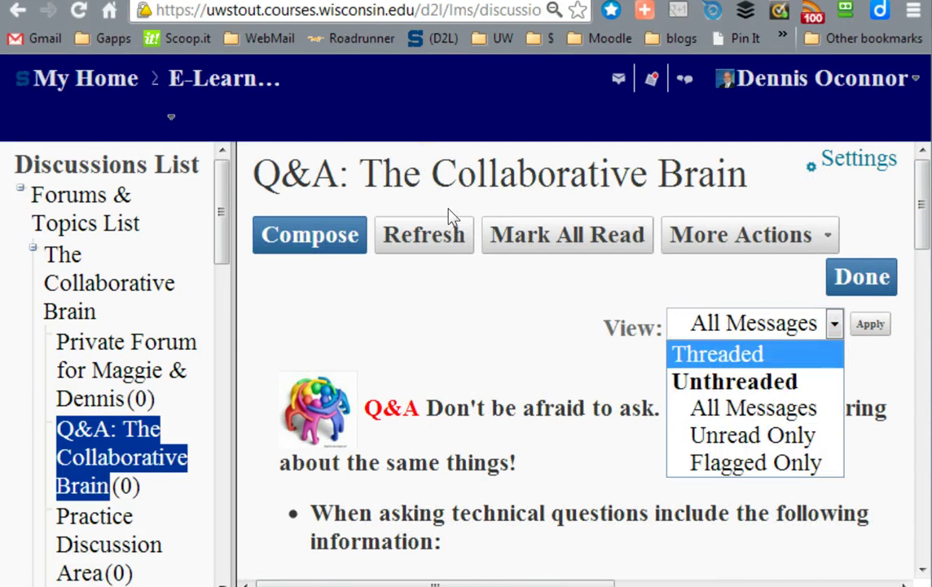
key("Return")
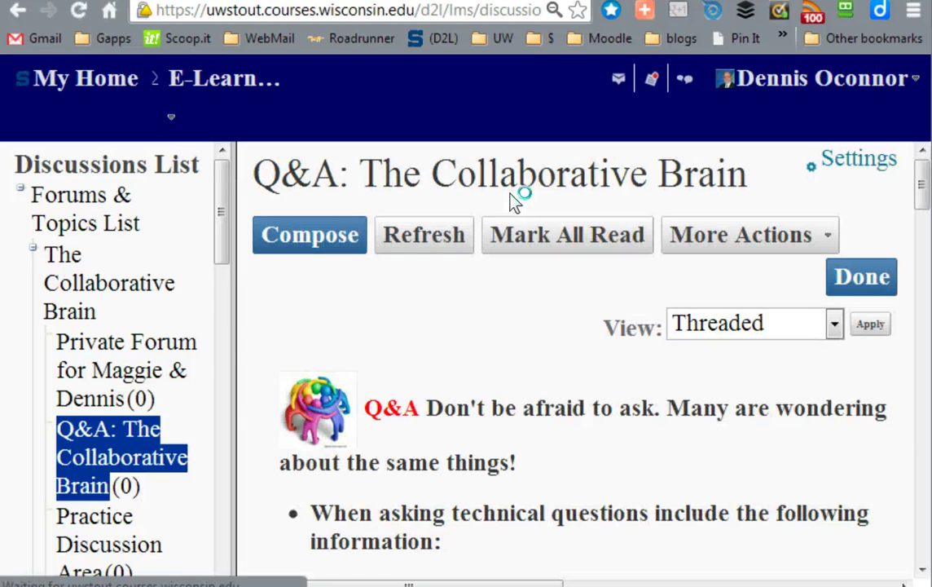
scroll(551, 106, "down", 8)
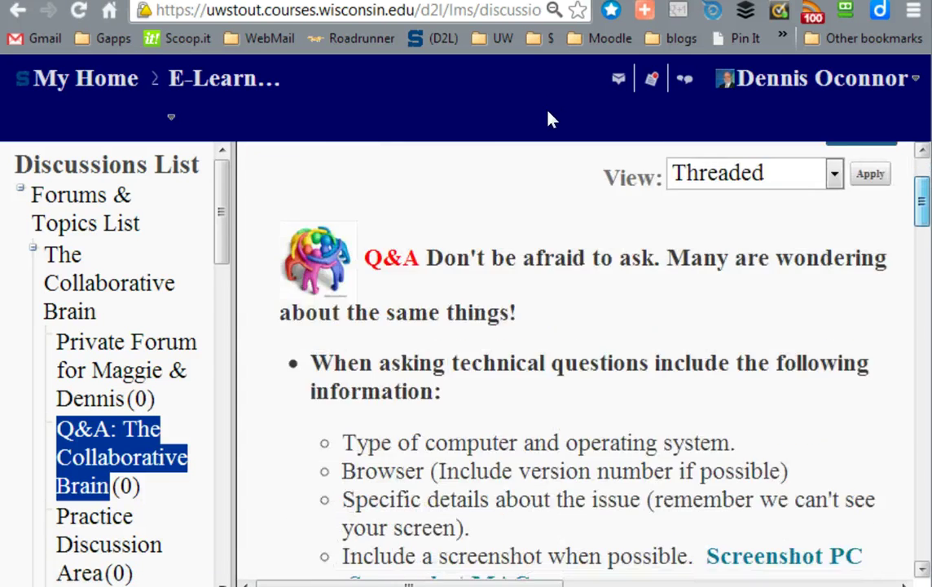
scroll(546, 161, "down", 1)
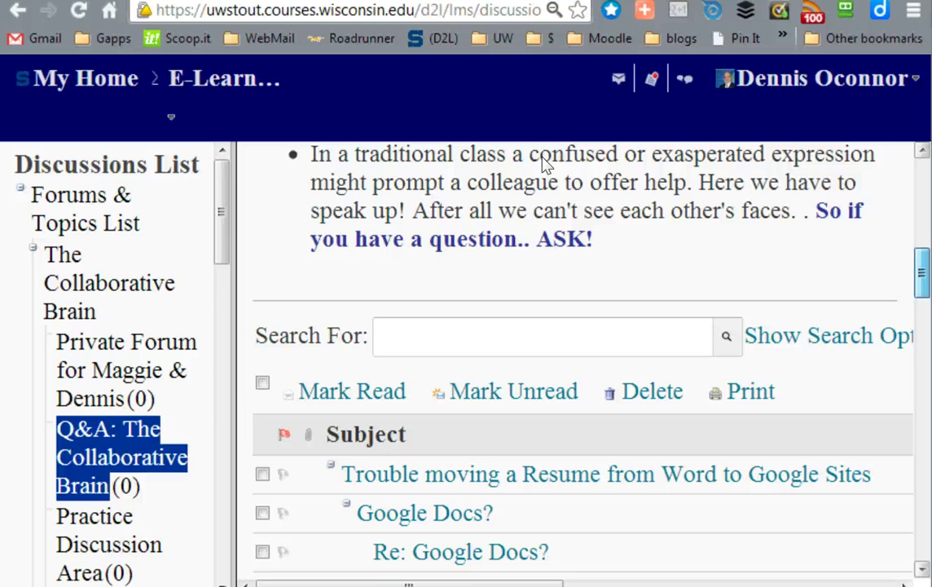
scroll(546, 161, "down", 1)
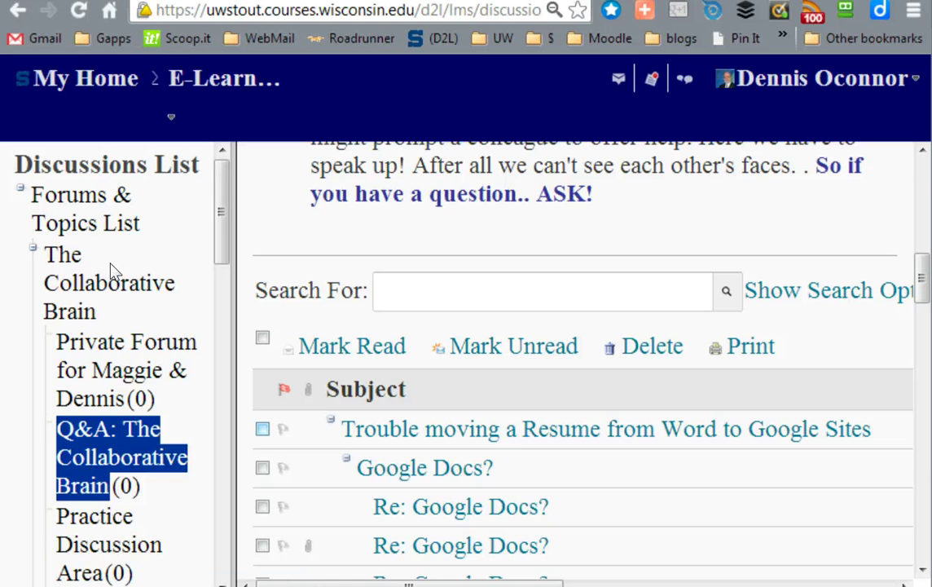
Mark the 'Trouble moving a Resume from Word to Google Sites' thread unread, then read again
left_click(262, 428)
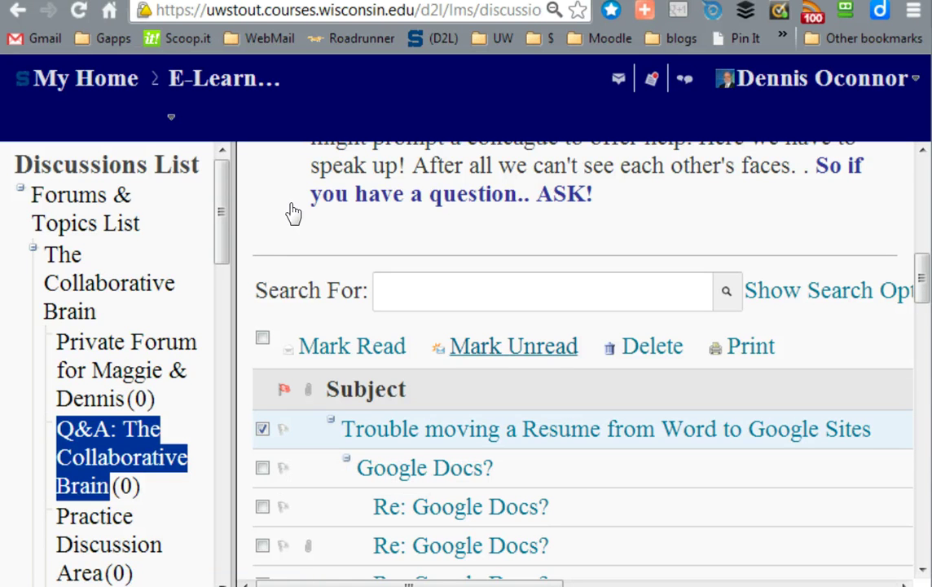
key("Return")
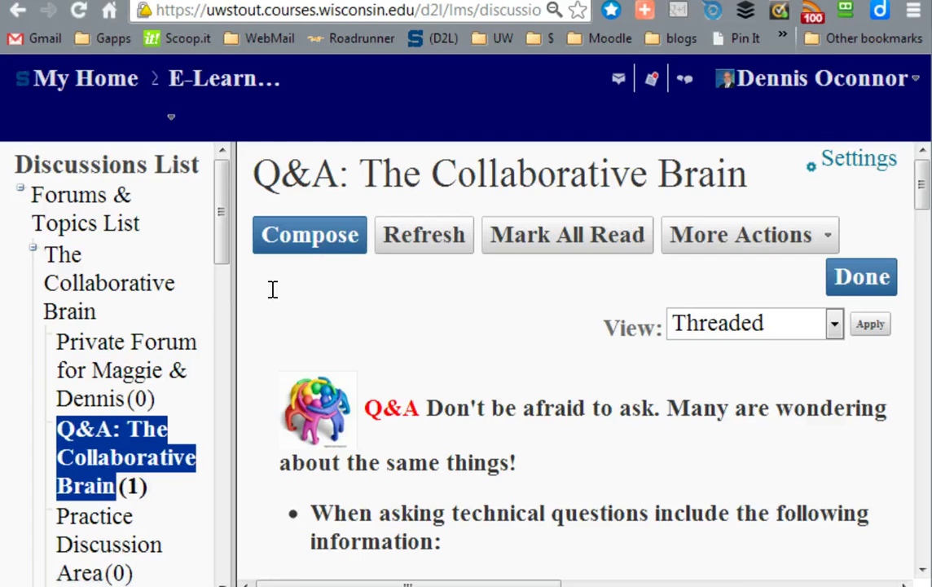
scroll(296, 297, "down", 10)
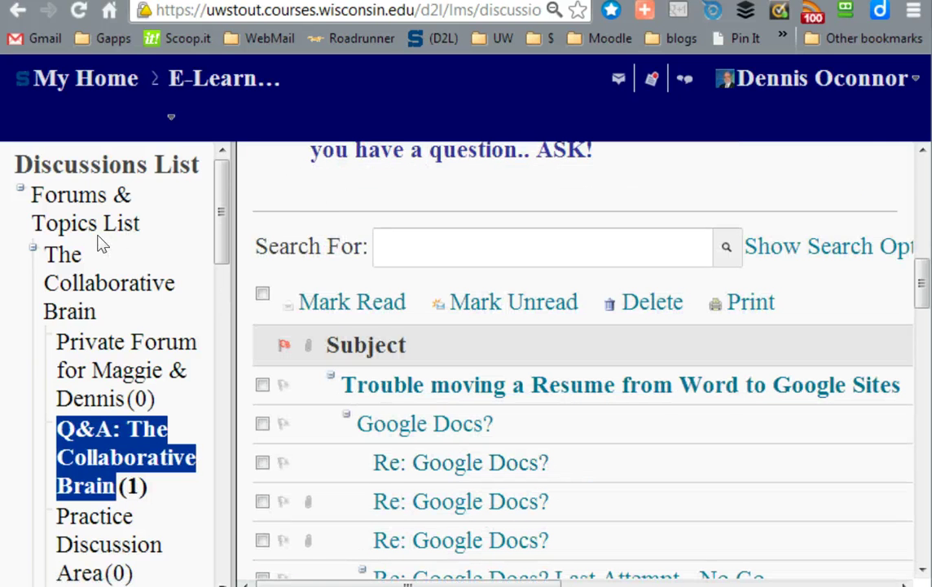
key("Return")
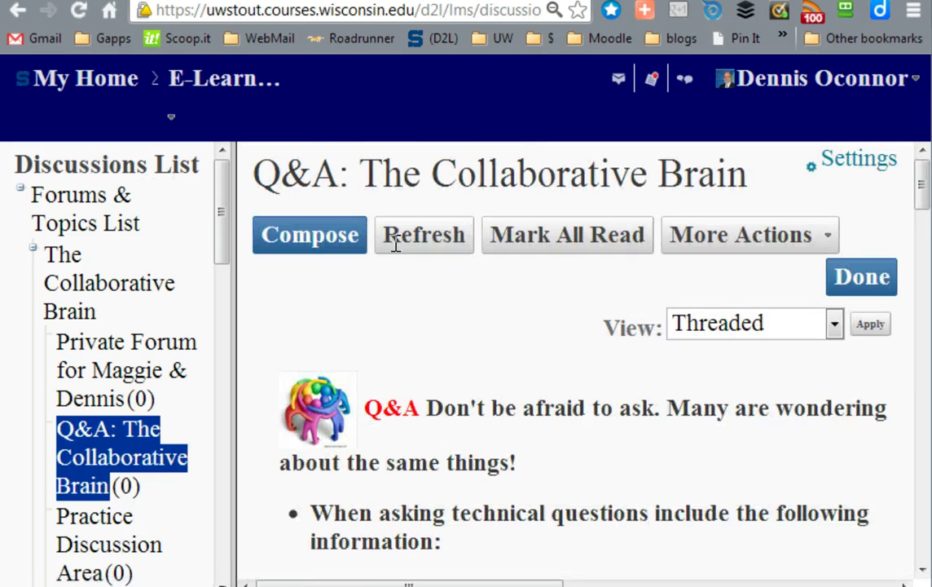
scroll(454, 305, "down", 10)
scroll(454, 302, "down", 1)
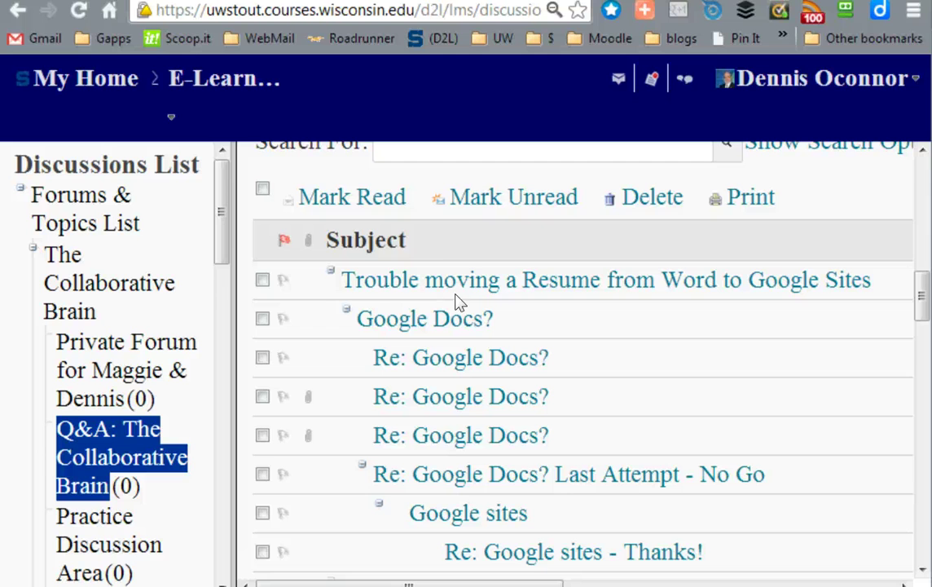